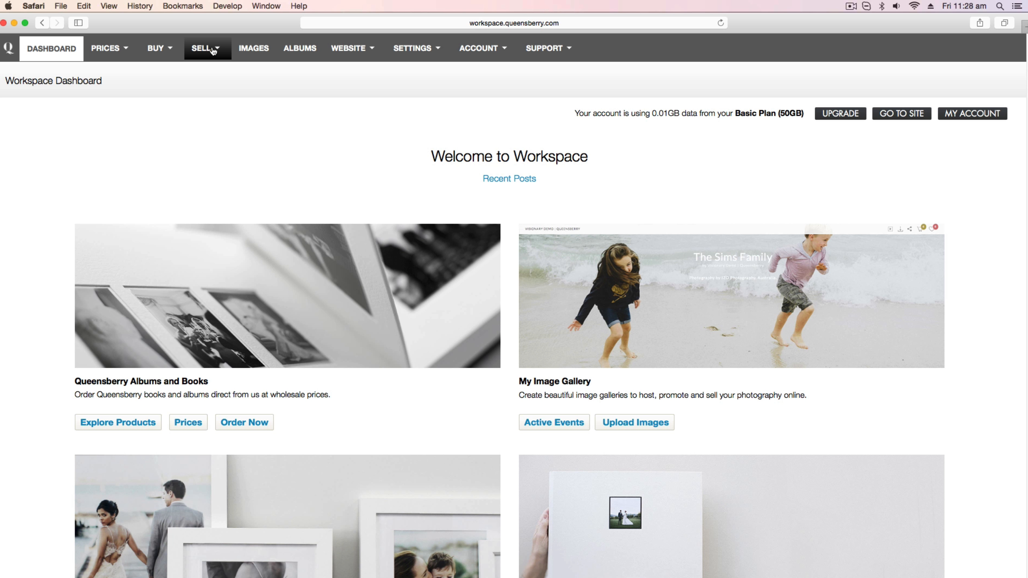
Create a new package titled "Portrait" with the description "Portrait package including one canvas and five prints.", allowing more than one image
{"action": "left_click", "coordinate": [211, 48]}
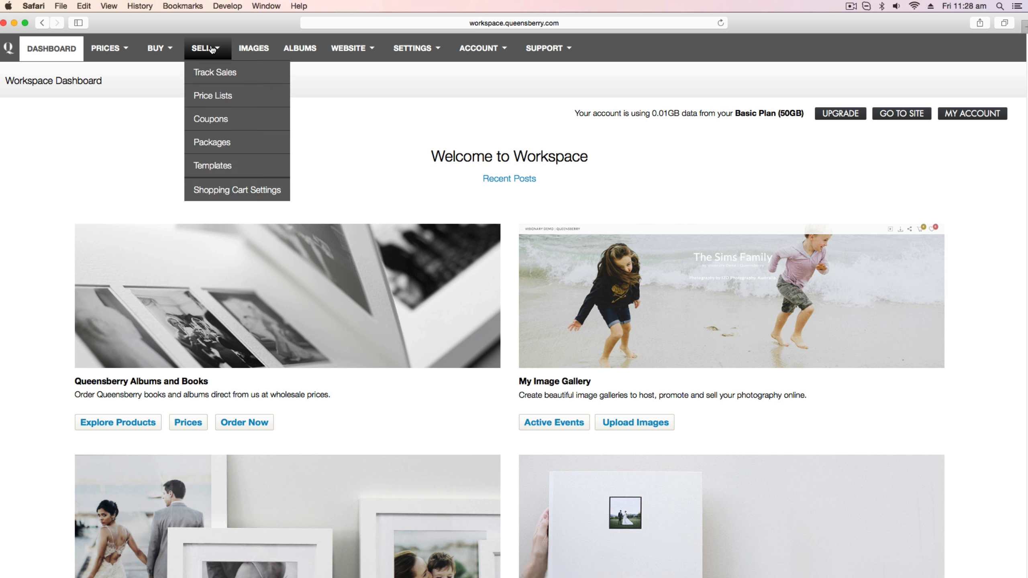
{"action": "left_click", "coordinate": [209, 144]}
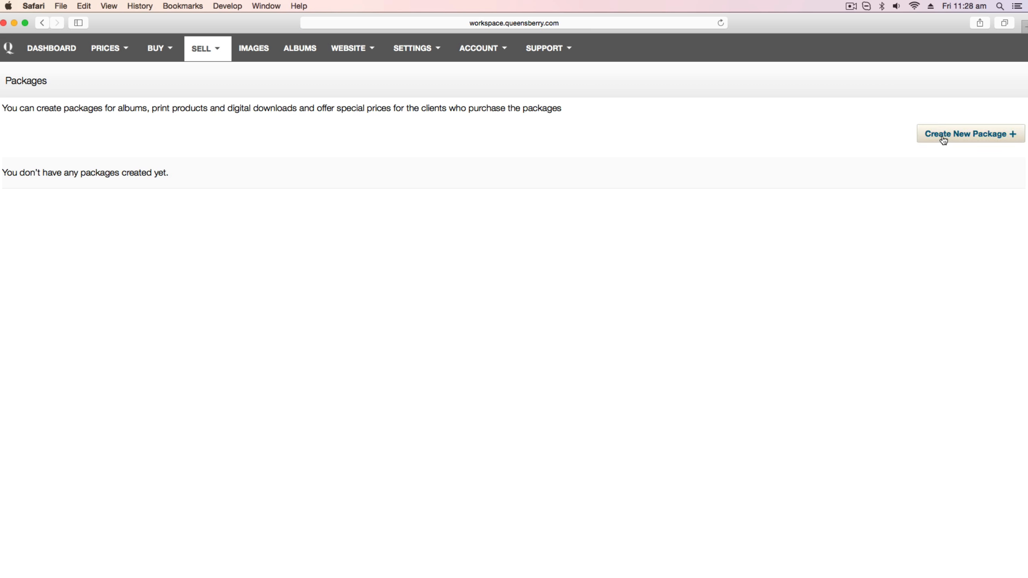
{"action": "left_click", "coordinate": [966, 134]}
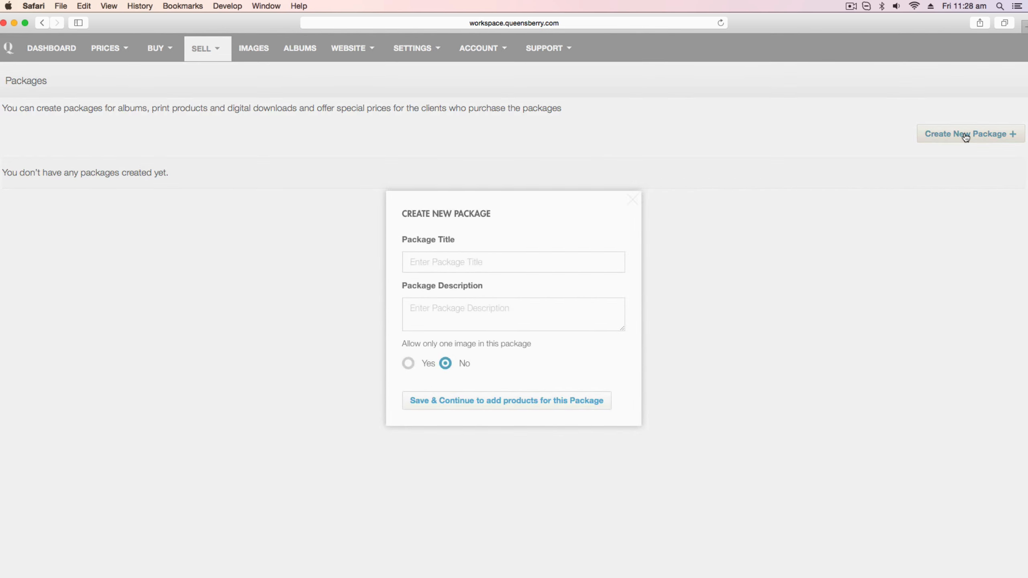
{"action": "left_click", "coordinate": [493, 263]}
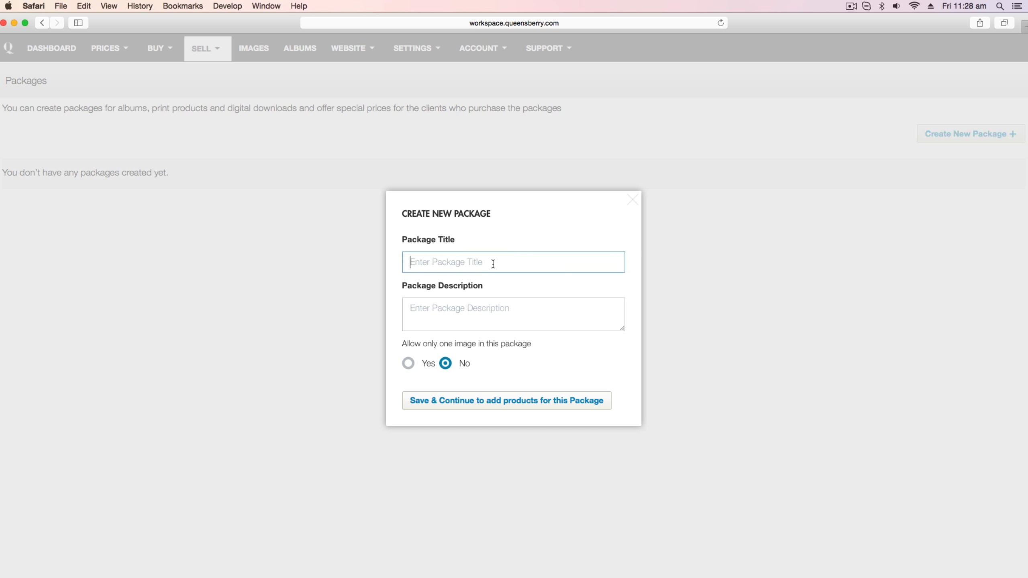
{"action": "type", "text": "Portrait"}
{"action": "left_click", "coordinate": [495, 310]}
{"action": "type", "text": "Portrait package"}
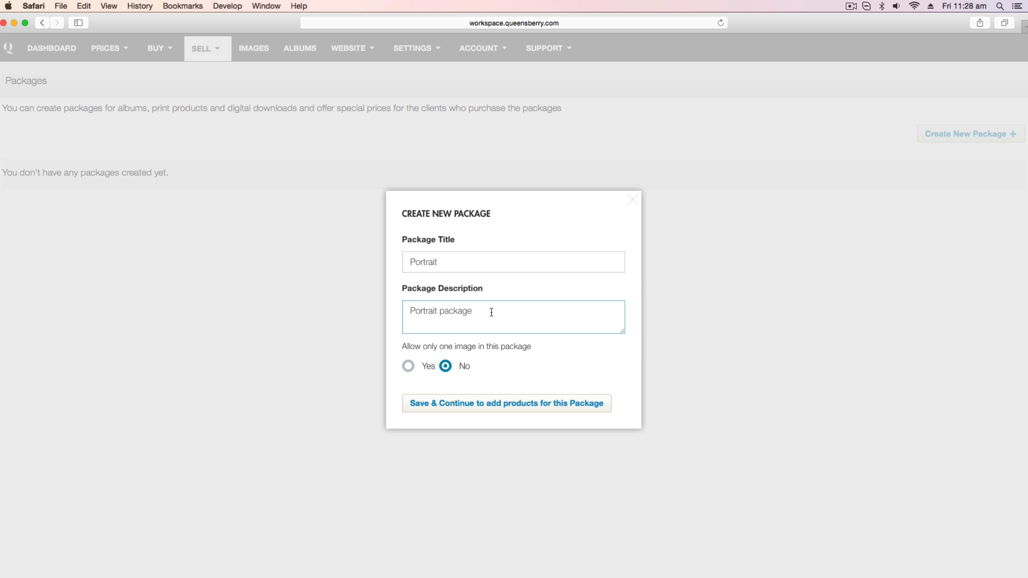
{"action": "type", "text": " including one canvas and five prints."}
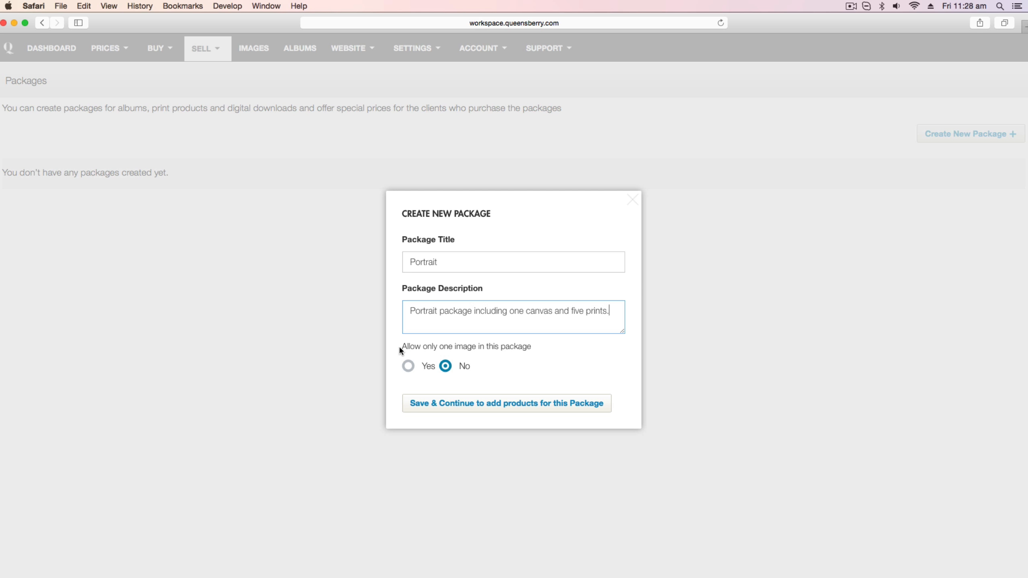
{"action": "left_click_drag", "start_coordinate": [402, 347], "coordinate": [455, 348]}
{"action": "left_click", "coordinate": [467, 347]}
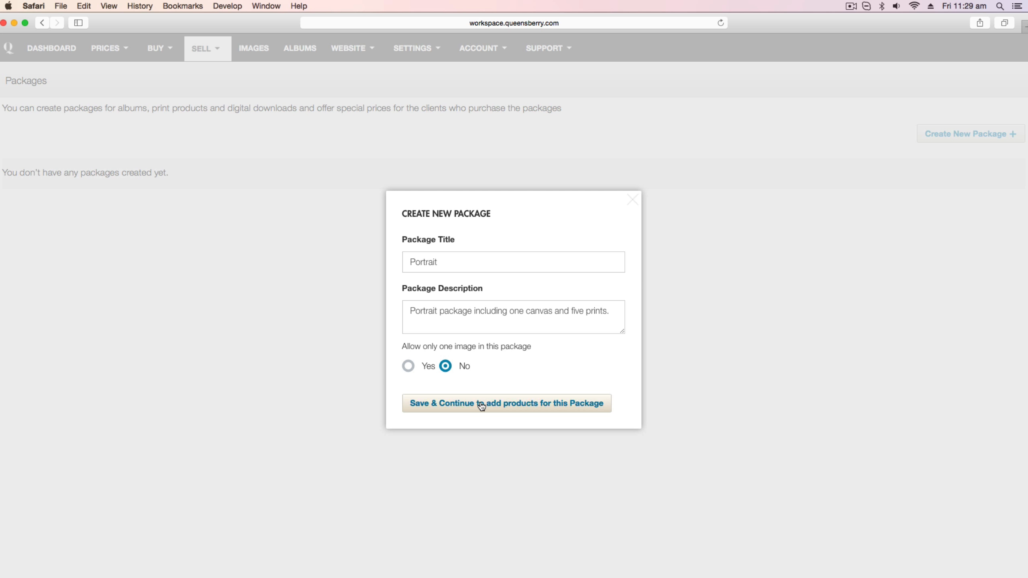
{"action": "left_click", "coordinate": [459, 405]}
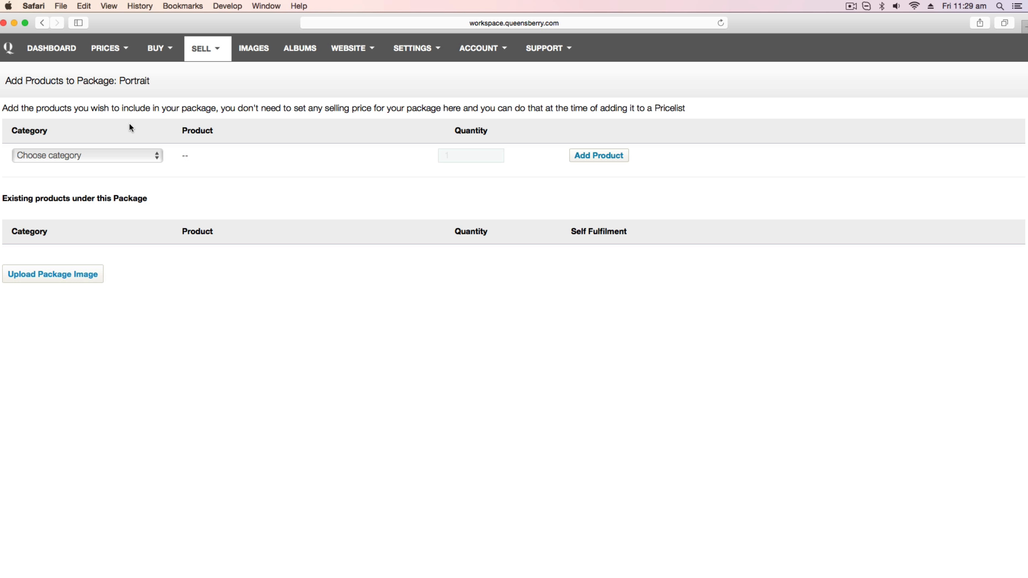
Add one 14x11 Standard Framed Canvas from the Canvases category to the Portrait package
{"action": "left_click", "coordinate": [124, 158]}
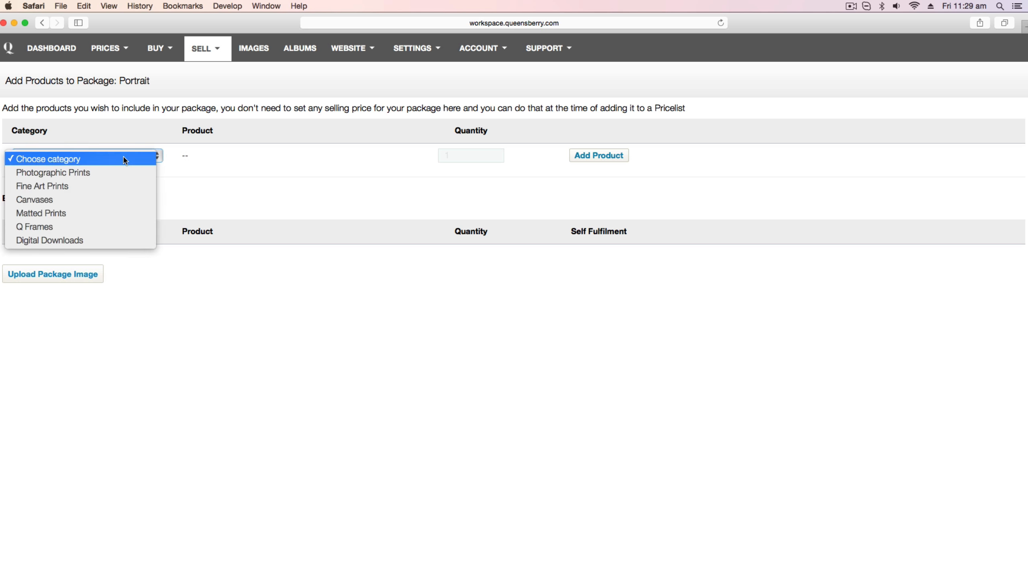
{"action": "left_click", "coordinate": [106, 199]}
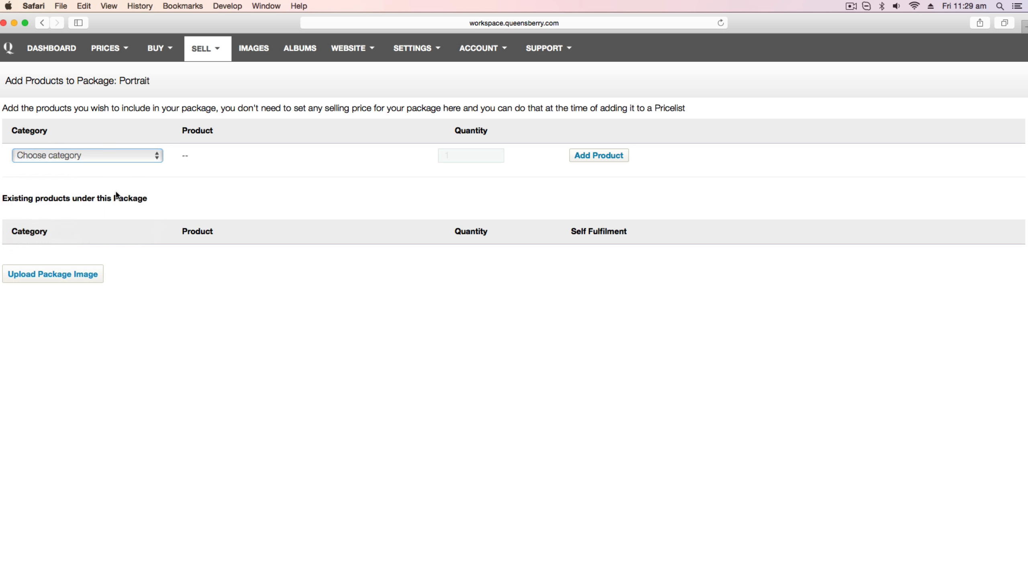
{"action": "left_click", "coordinate": [216, 155]}
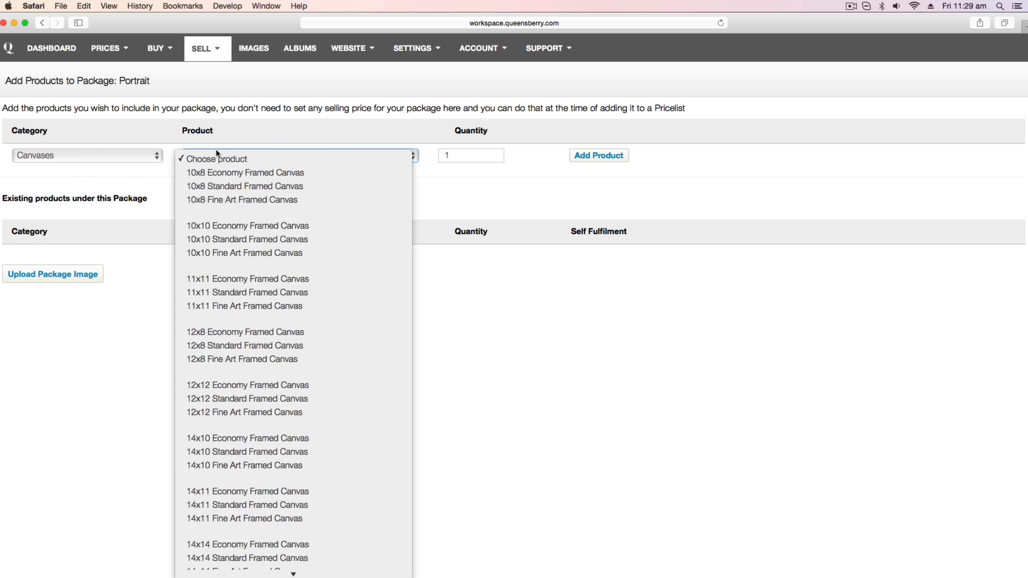
{"action": "scroll", "coordinate": [284, 257], "scroll_direction": "down", "scroll_amount": 5}
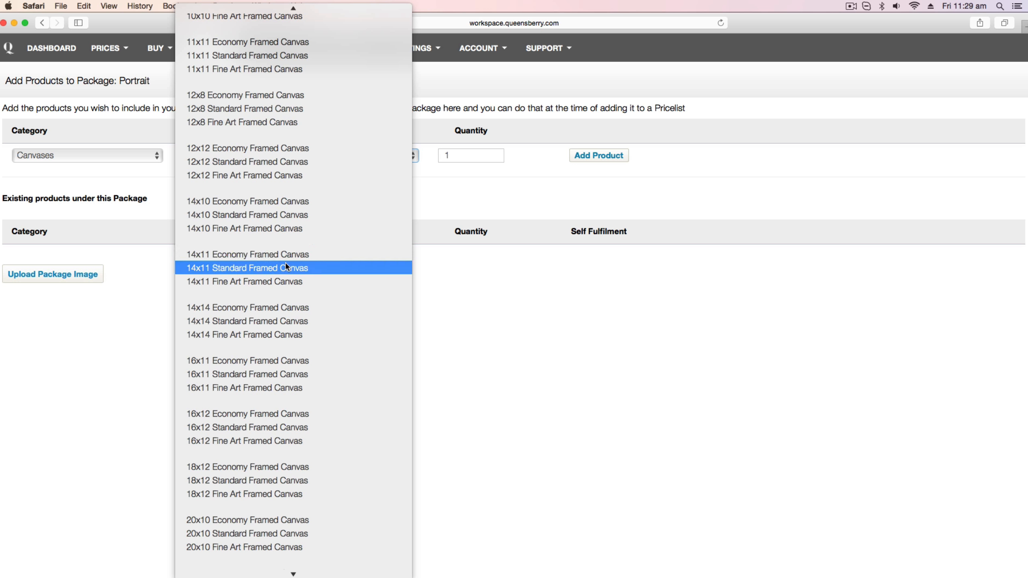
{"action": "left_click", "coordinate": [282, 270]}
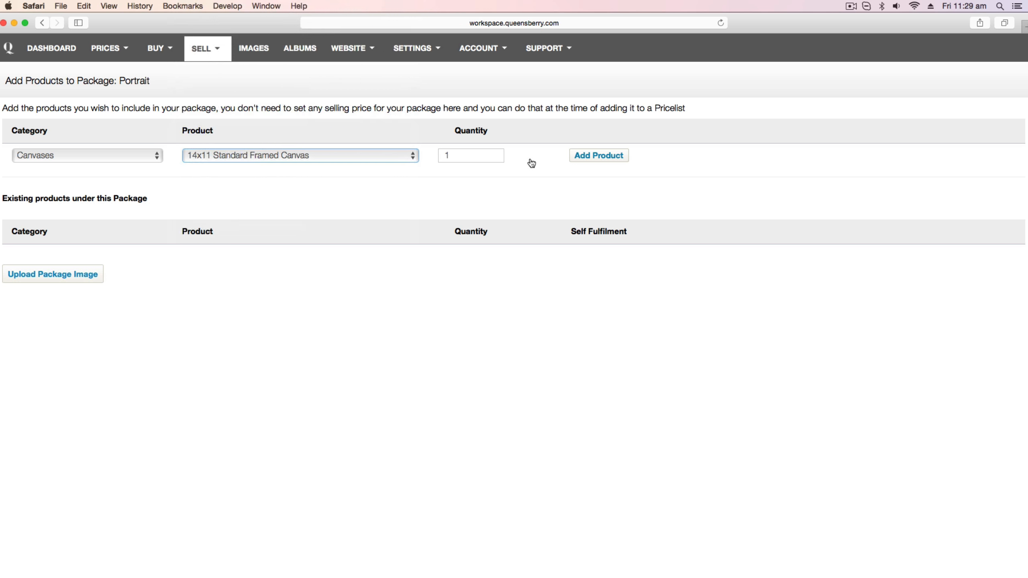
{"action": "left_click", "coordinate": [473, 156]}
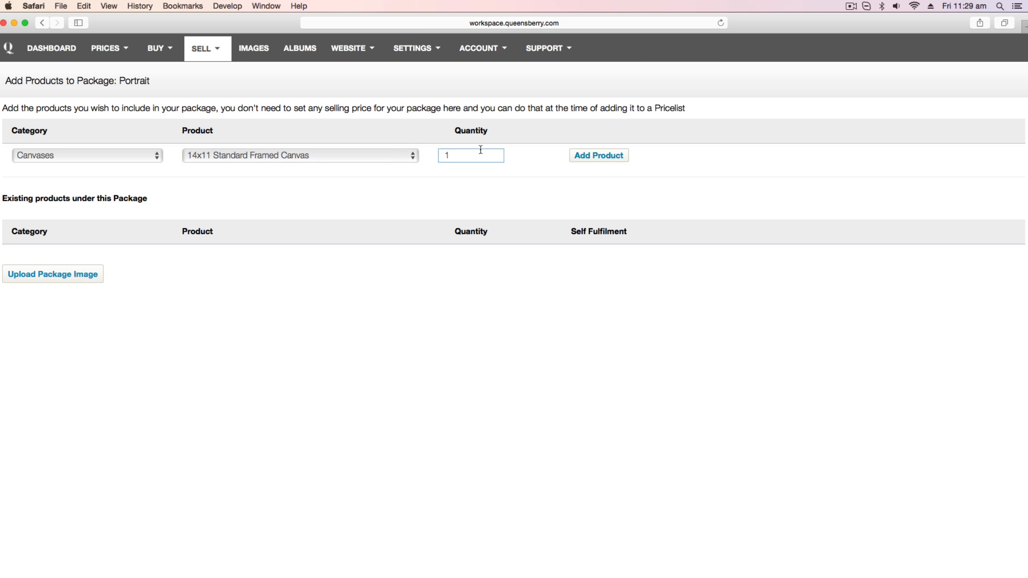
{"action": "left_click", "coordinate": [598, 158]}
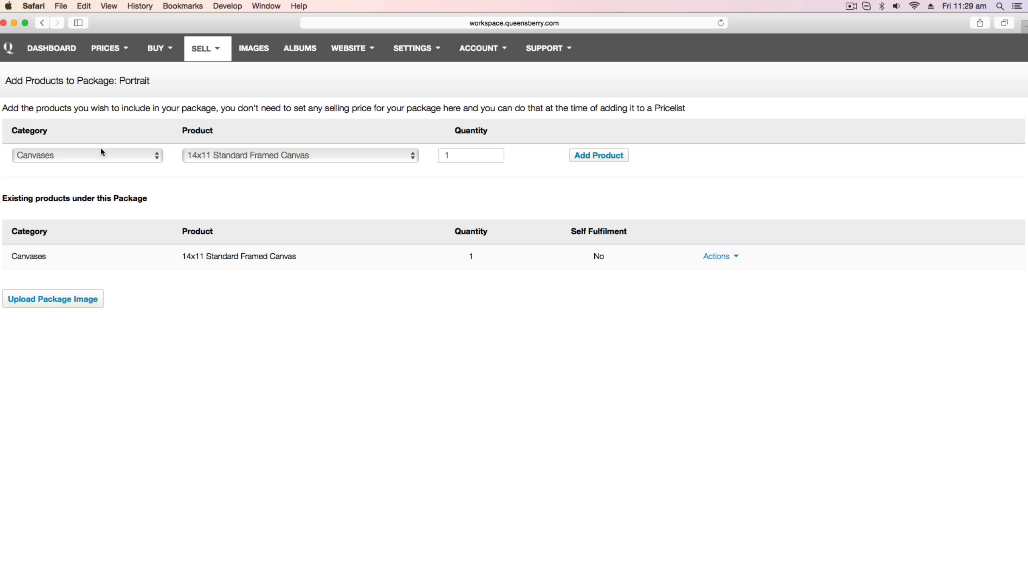
Add five 6x4 Lustre prints from the Photographic Prints category to the Portrait package
{"action": "left_click", "coordinate": [101, 159]}
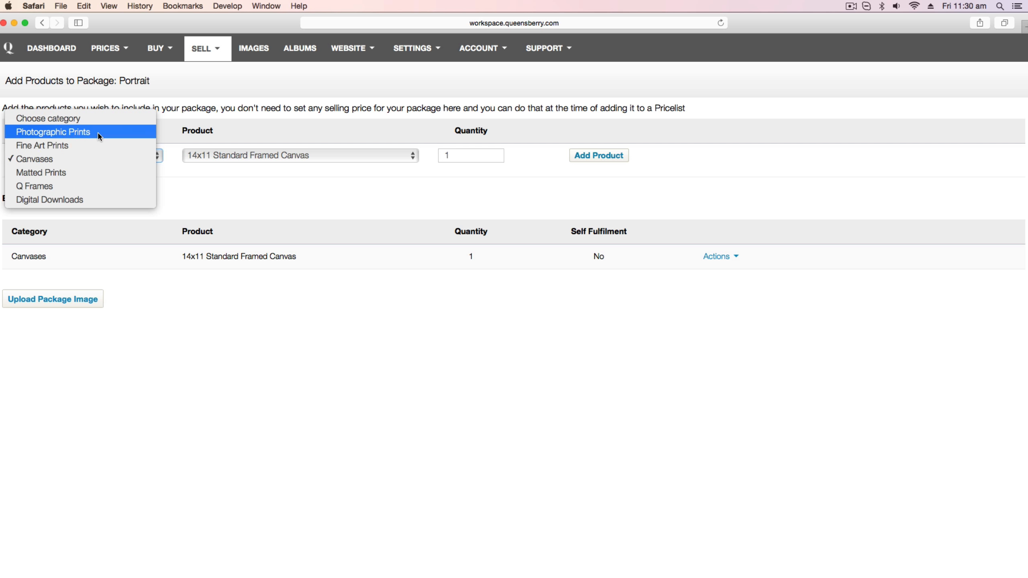
{"action": "left_click", "coordinate": [99, 133]}
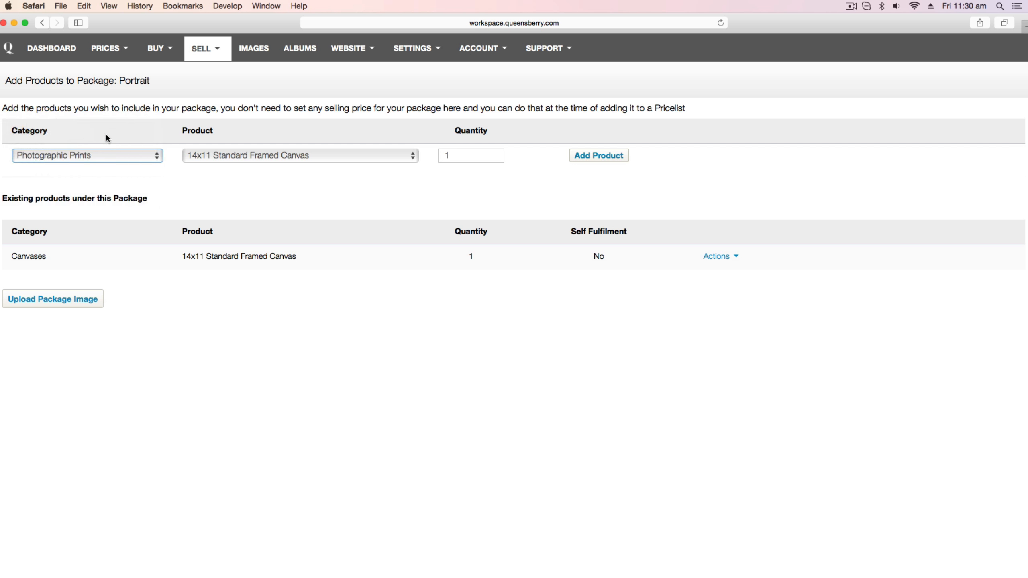
{"action": "left_click", "coordinate": [274, 159]}
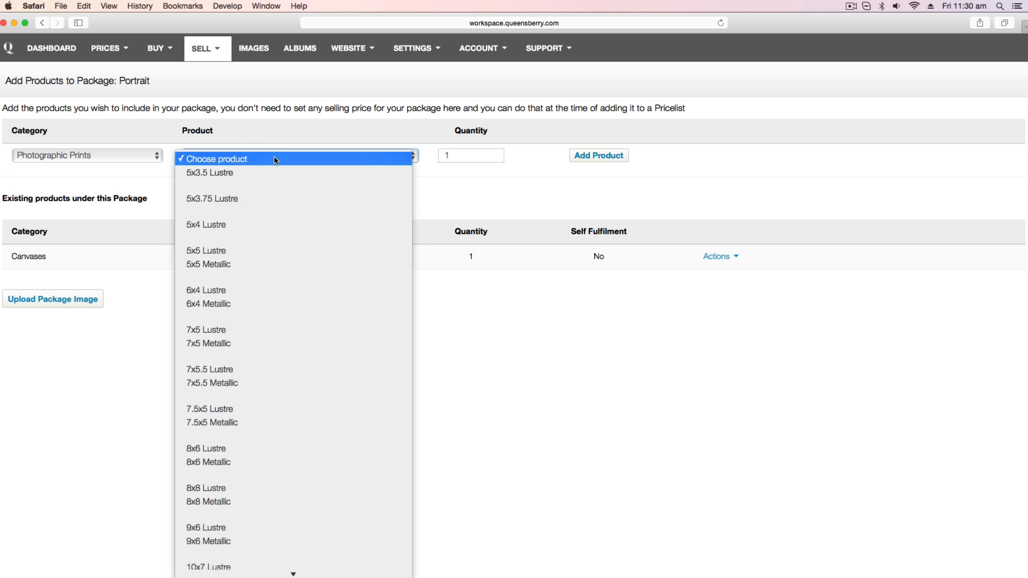
{"action": "left_click", "coordinate": [271, 291]}
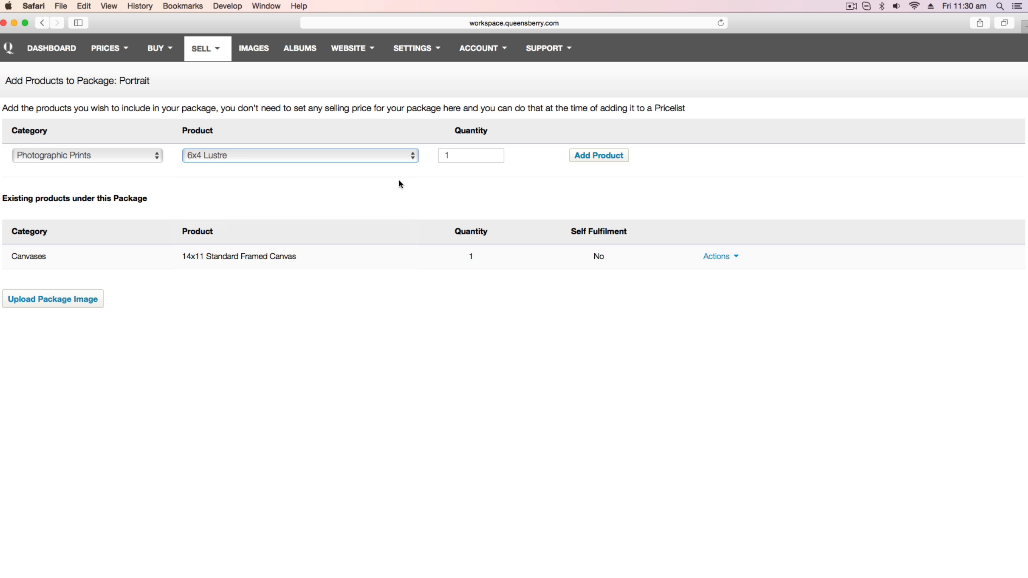
{"action": "key", "text": "Tab"}
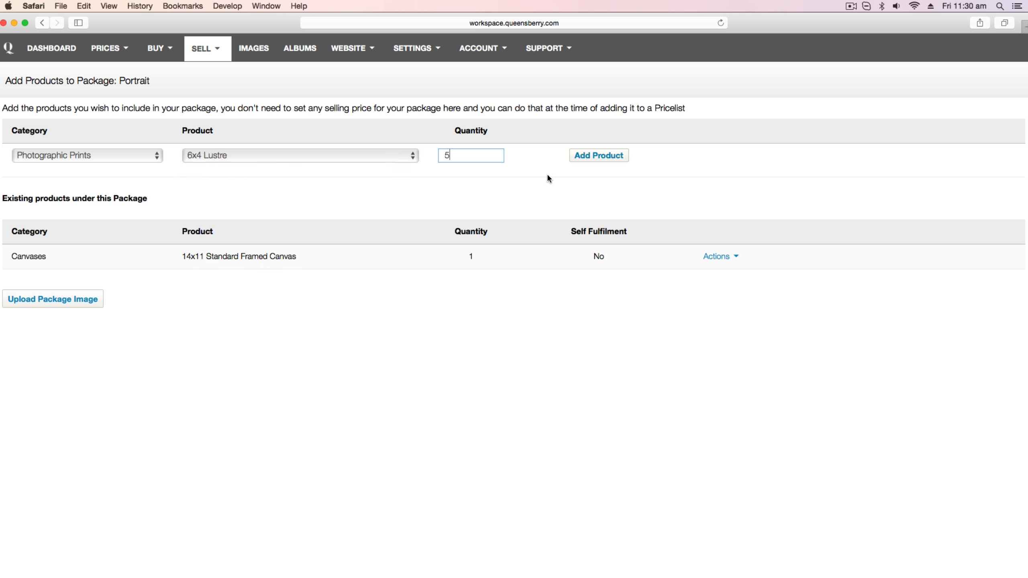
{"action": "left_click", "coordinate": [582, 161]}
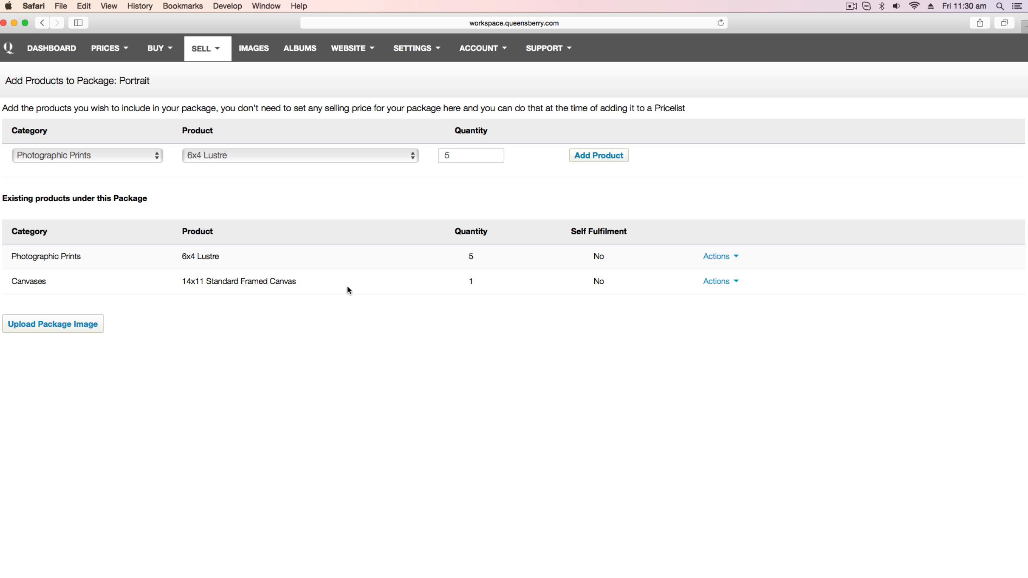
{"action": "left_click", "coordinate": [720, 257]}
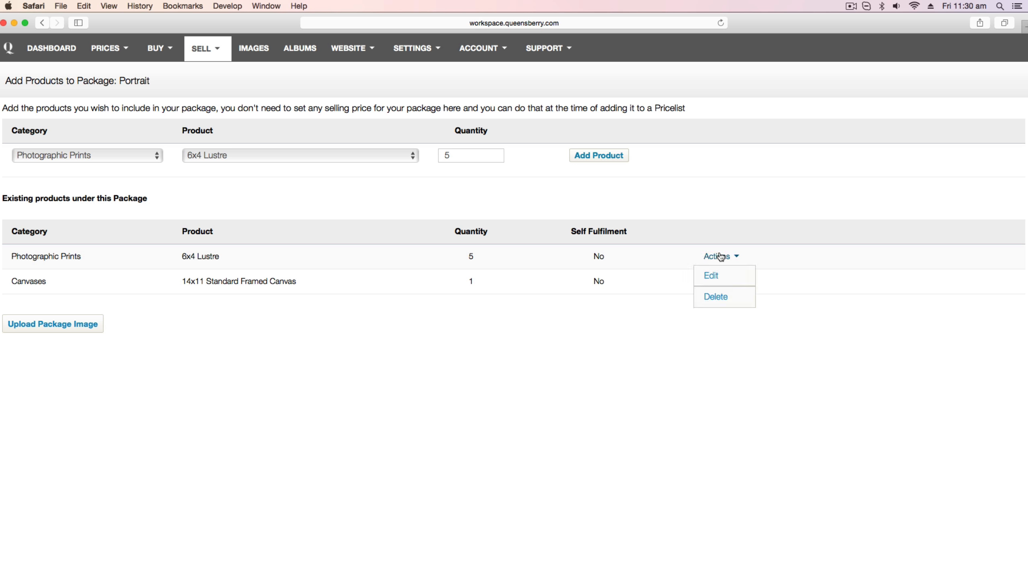
{"action": "left_click", "coordinate": [713, 275]}
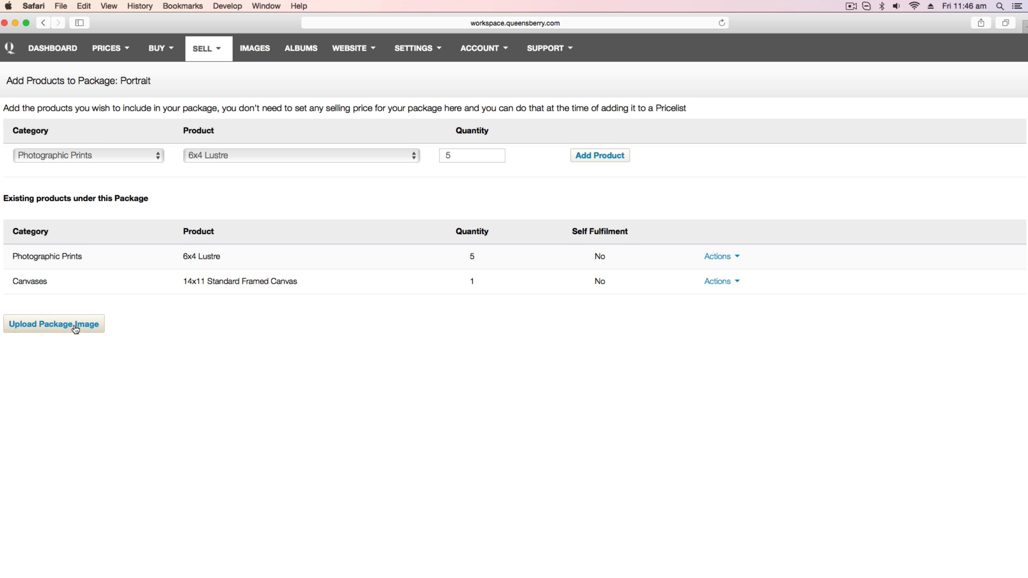
Upload the "Canvas Package" file from the Desktop as the Portrait package's image
{"action": "left_click", "coordinate": [75, 328]}
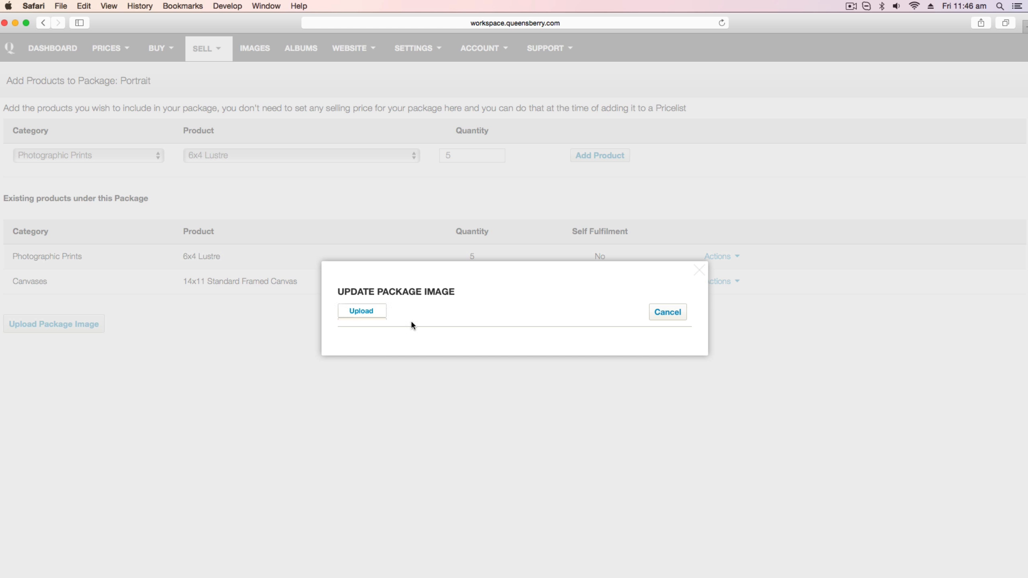
{"action": "left_click", "coordinate": [369, 312]}
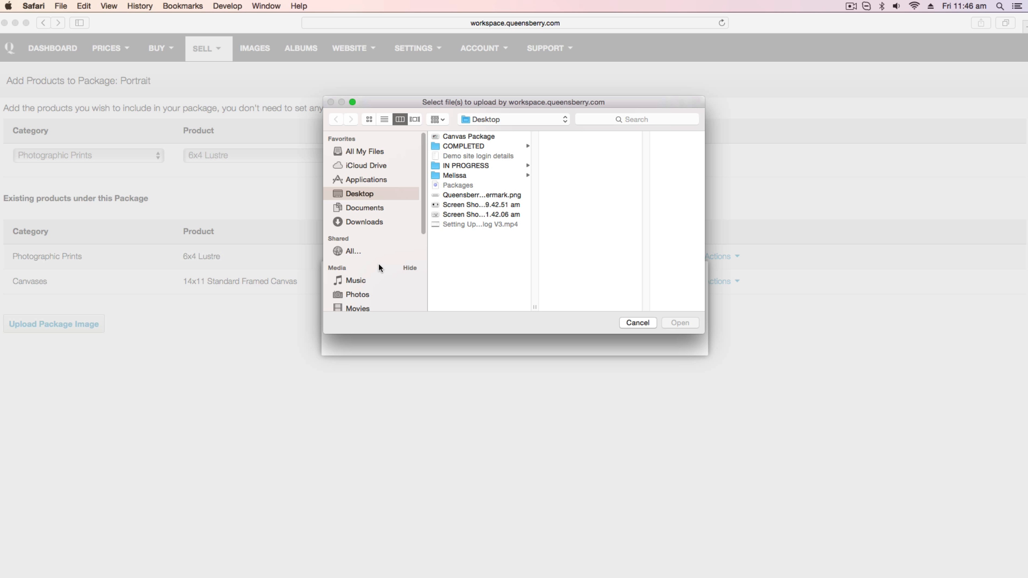
{"action": "left_click", "coordinate": [474, 137]}
{"action": "left_click", "coordinate": [680, 323]}
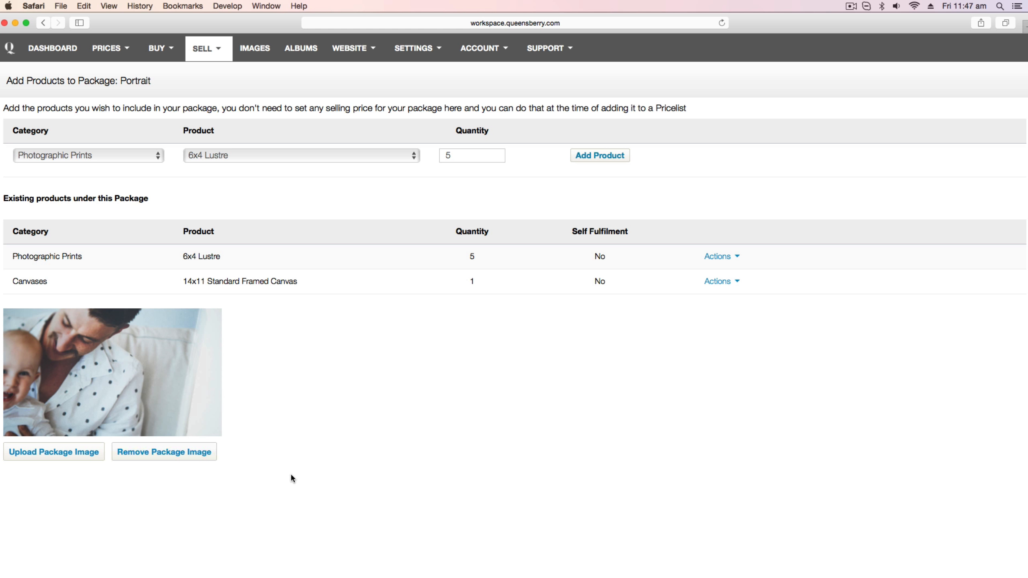
Start a new price list and title it "Packages"
{"action": "left_click", "coordinate": [207, 51]}
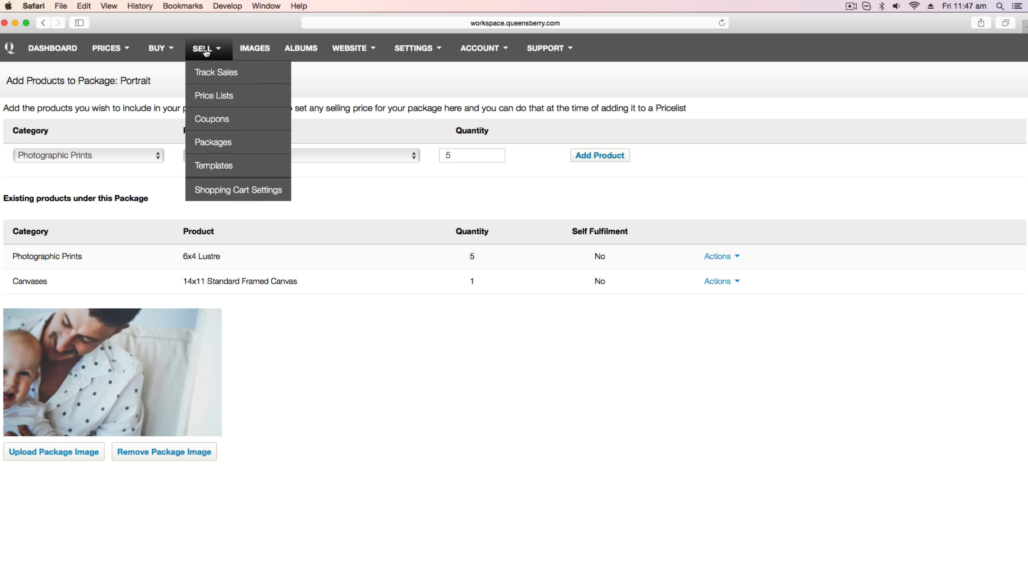
{"action": "left_click", "coordinate": [211, 96]}
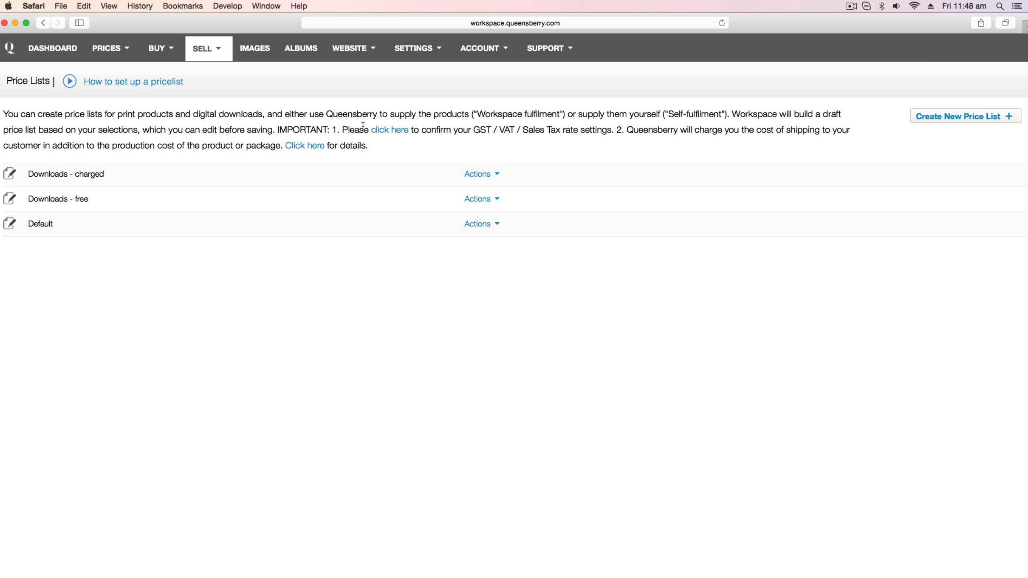
{"action": "left_click", "coordinate": [943, 118]}
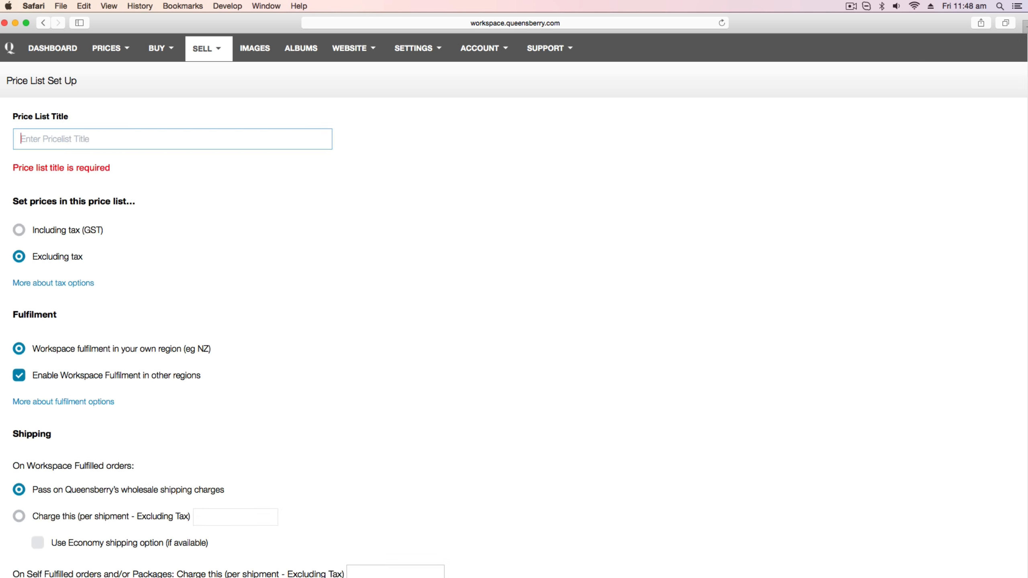
{"action": "type", "text": "Packages"}
{"action": "left_click", "coordinate": [914, 190]}
Set the price list to include tax (GST) and leave image colours untouched, and continue to product selection
{"action": "scroll", "coordinate": [867, 290], "scroll_direction": "down", "scroll_amount": 5}
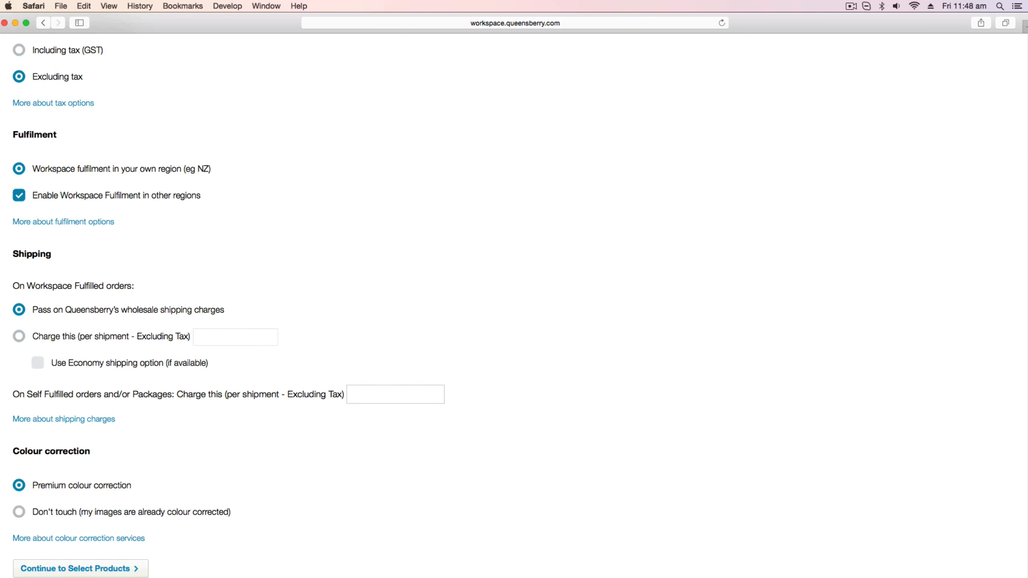
{"action": "left_click", "coordinate": [34, 52]}
{"action": "left_click", "coordinate": [81, 513]}
{"action": "left_click", "coordinate": [83, 572]}
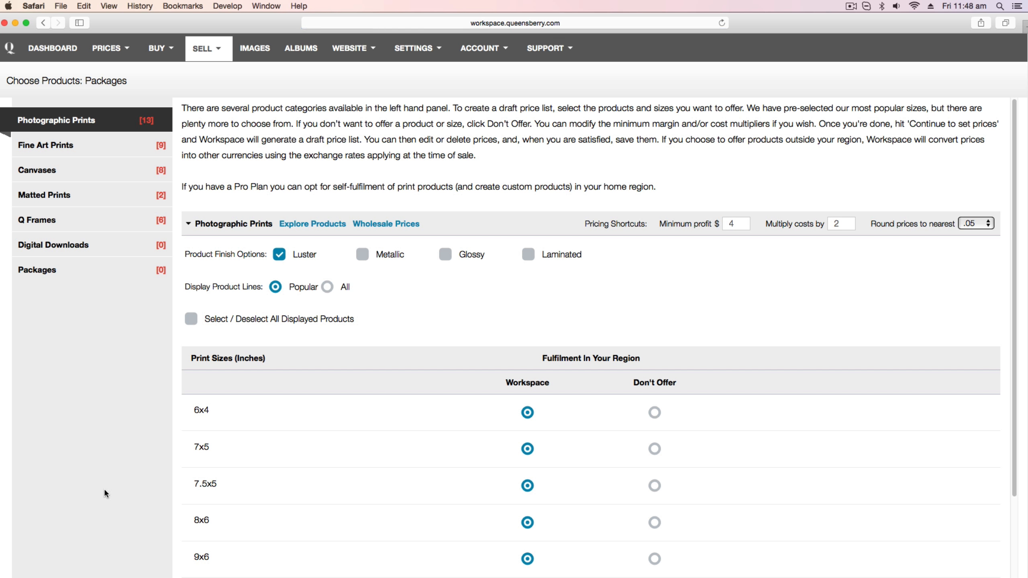
Include the Portrait package in the price list and continue to setting prices
{"action": "left_click", "coordinate": [75, 277]}
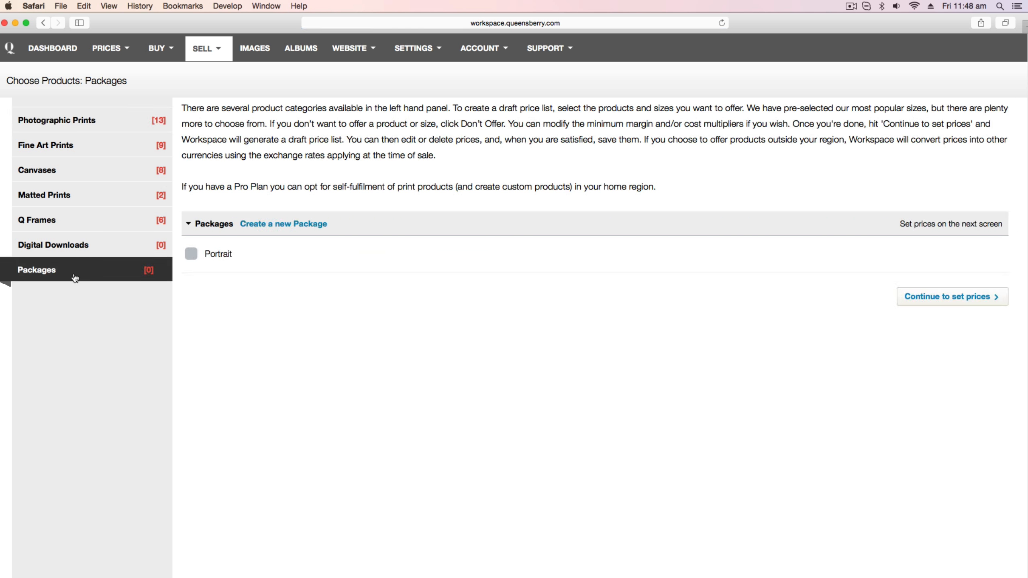
{"action": "left_click", "coordinate": [191, 256]}
{"action": "left_click", "coordinate": [921, 300]}
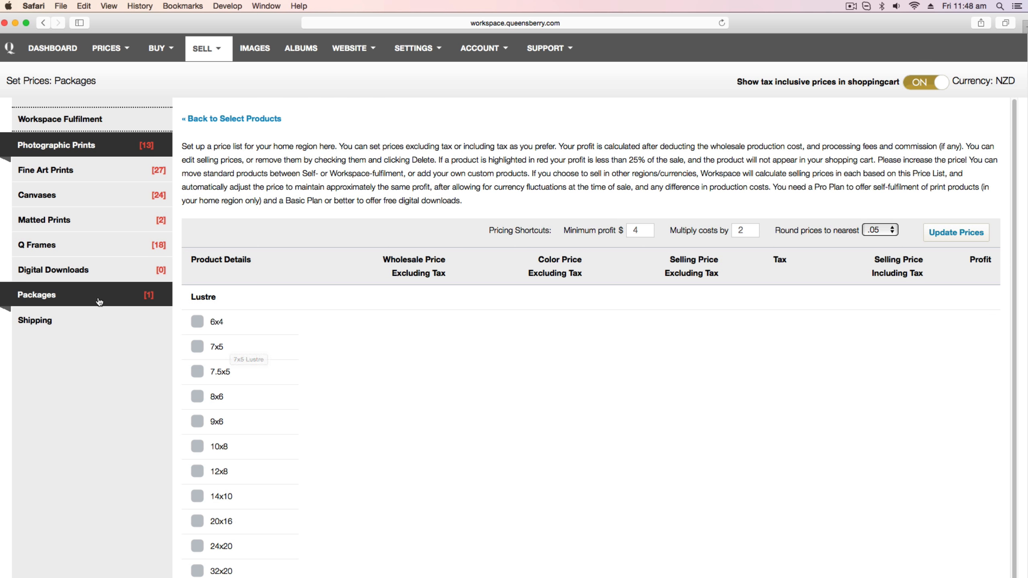
Open the Portrait package's tax-inclusive selling price for editing
{"action": "left_click", "coordinate": [91, 294]}
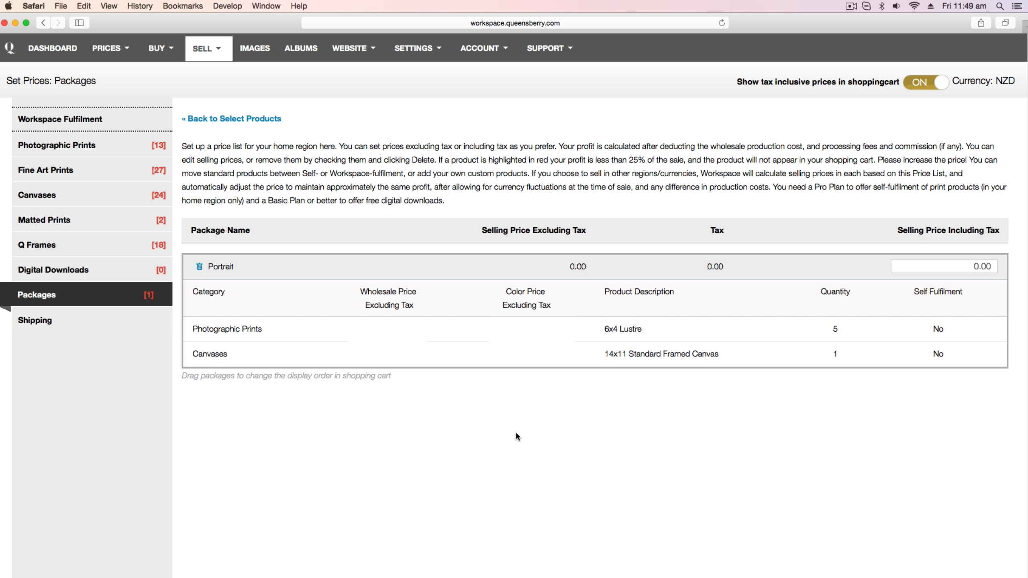
{"action": "left_click", "coordinate": [990, 269]}
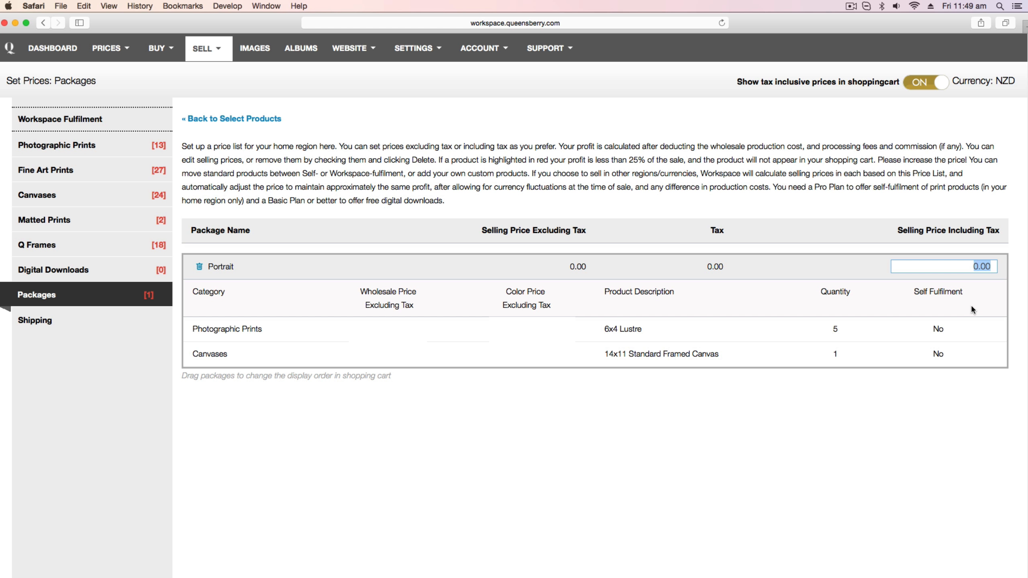